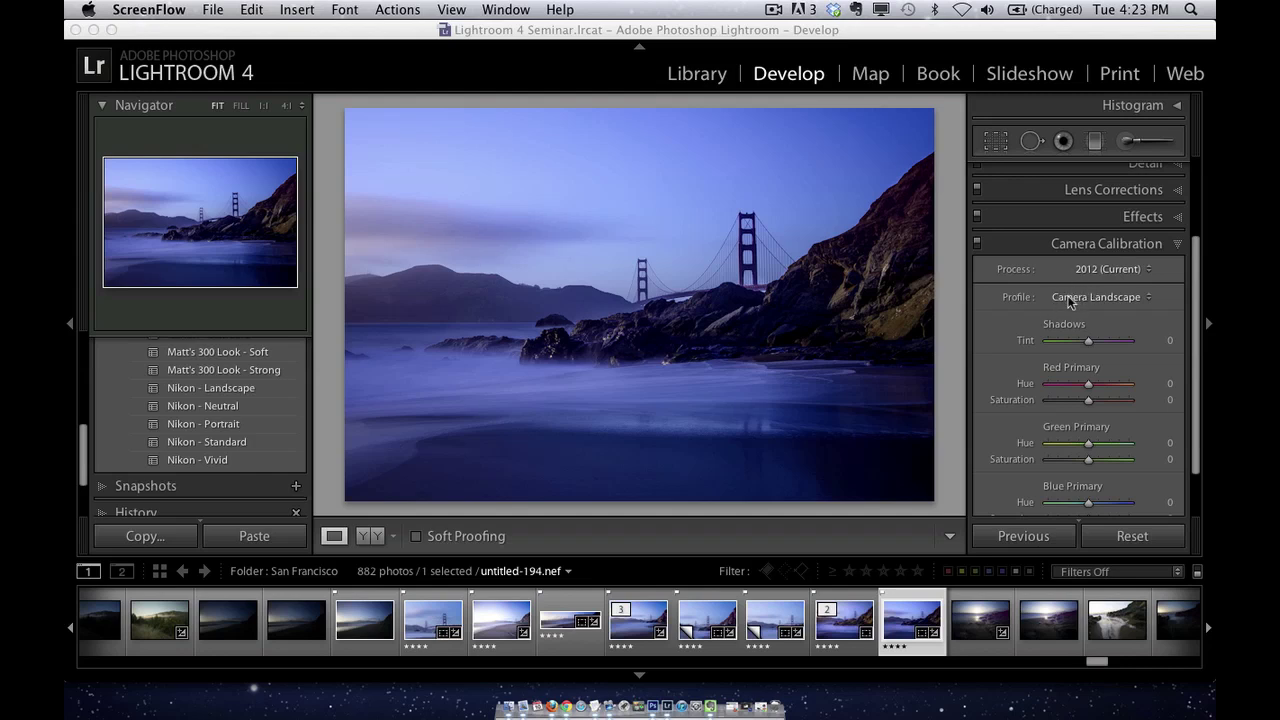
Compare camera profiles in Camera Calibration, trying Adobe Standard before returning to Camera Landscape.
left_click(1070, 298)
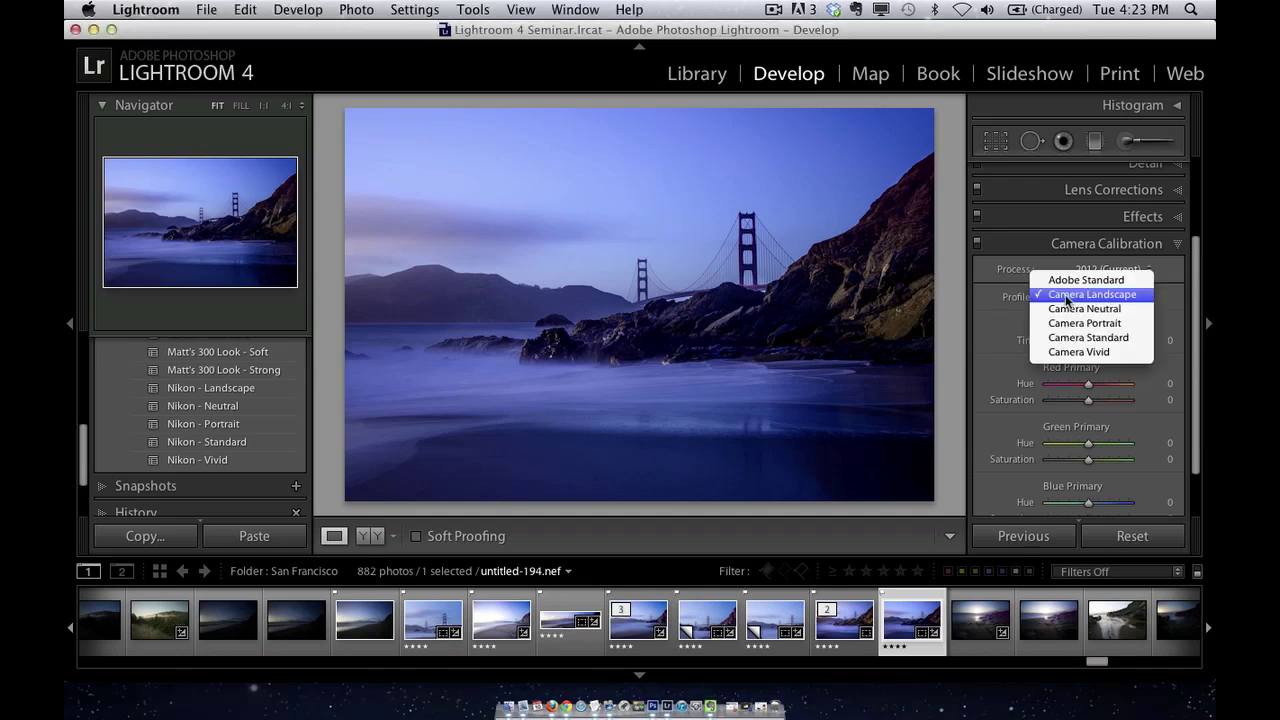
left_click(1003, 297)
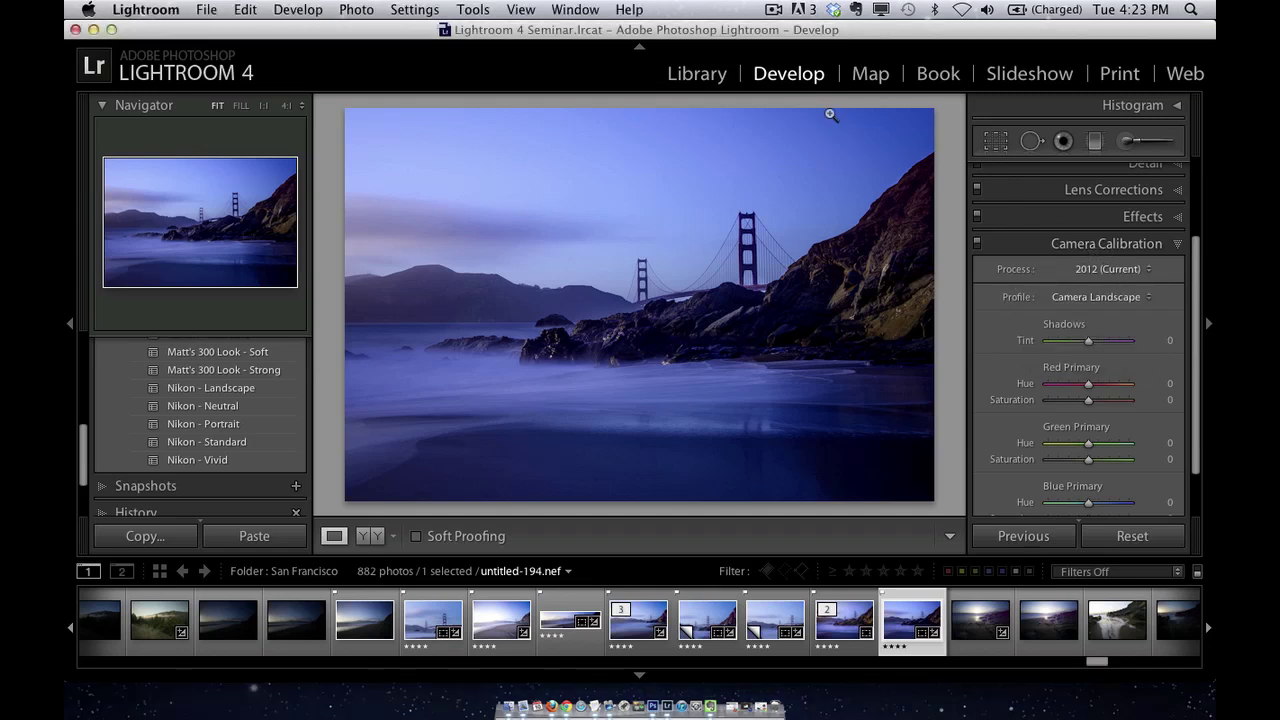
left_click(1097, 300)
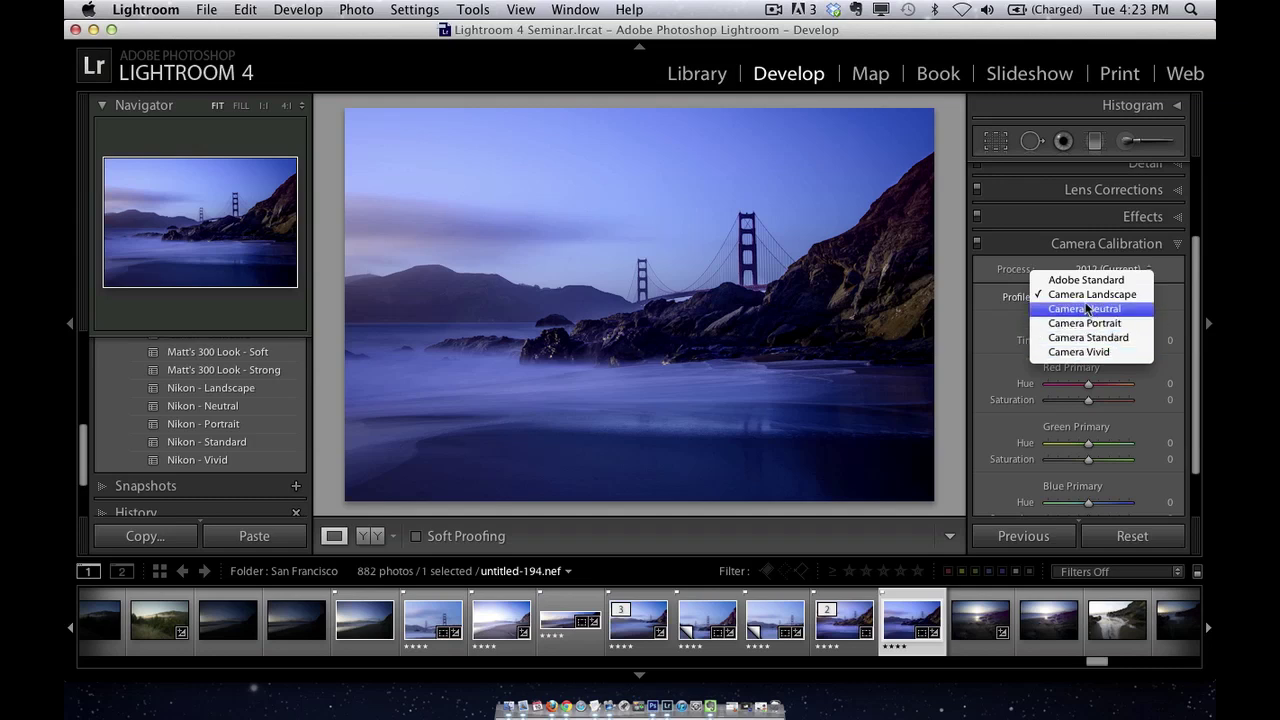
left_click(1095, 296)
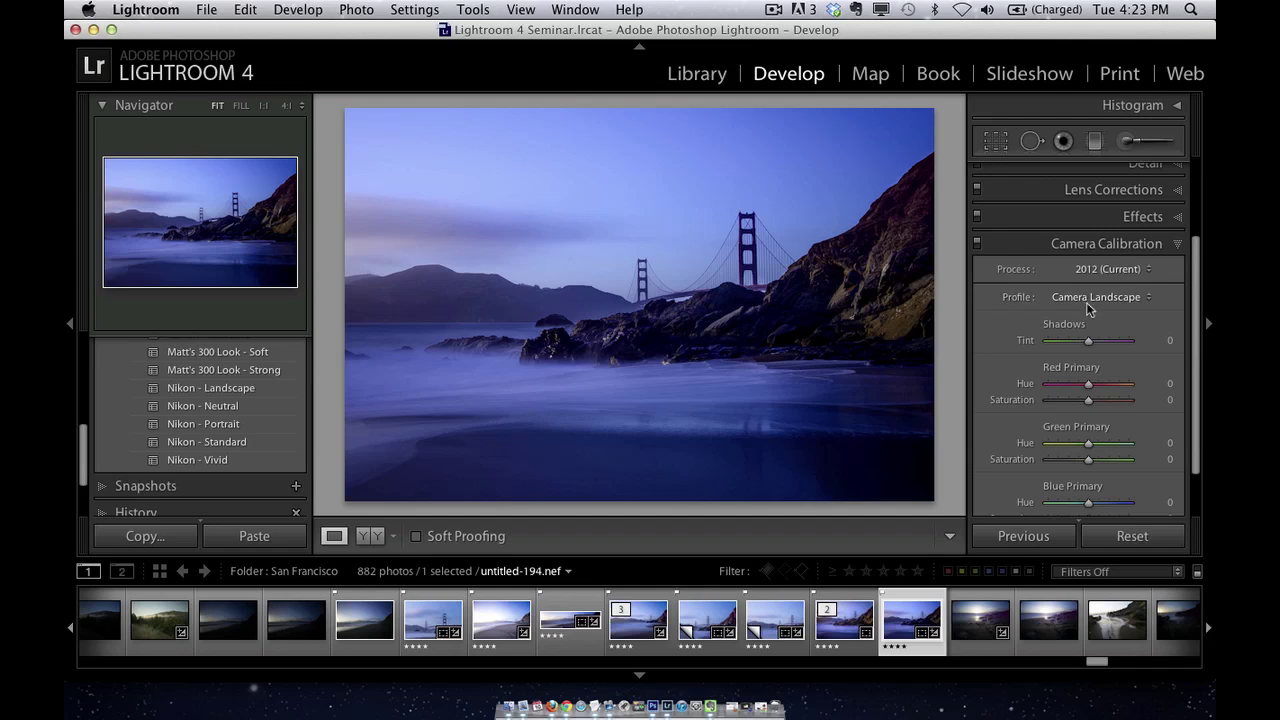
left_click(1090, 300)
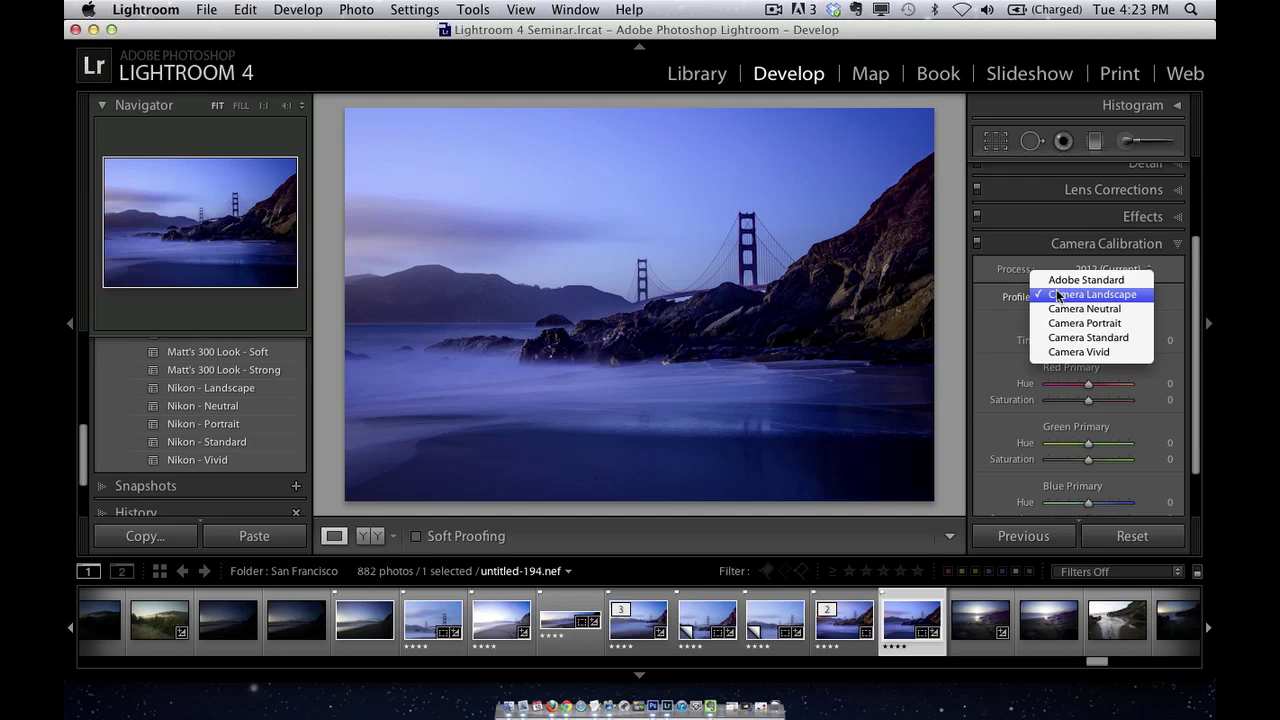
left_click(1057, 295)
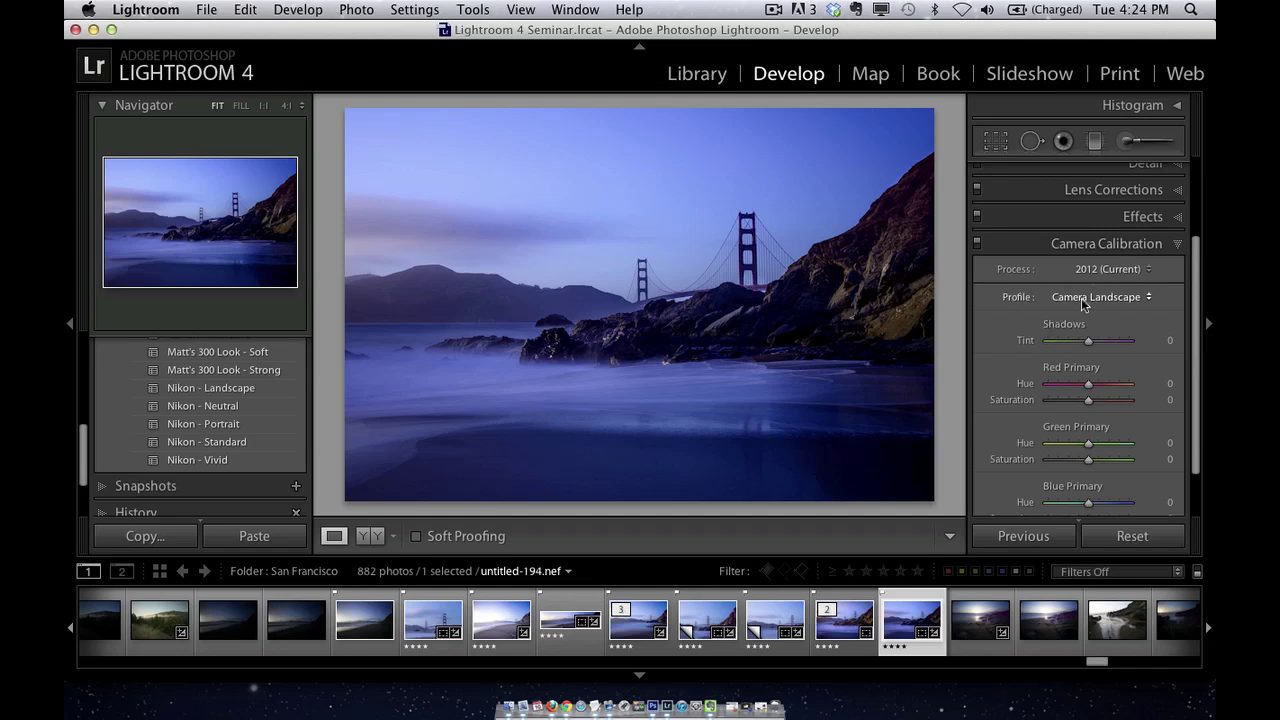
left_click(1086, 302)
left_click(1079, 285)
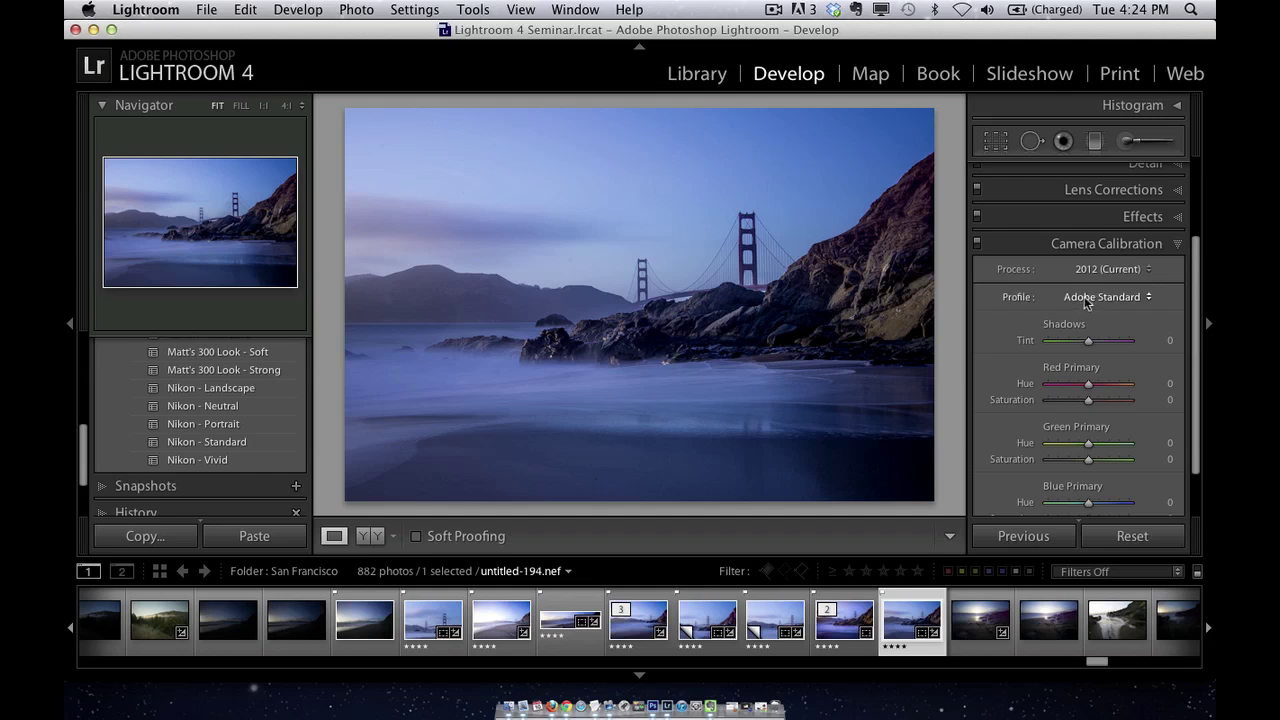
left_click(1087, 299)
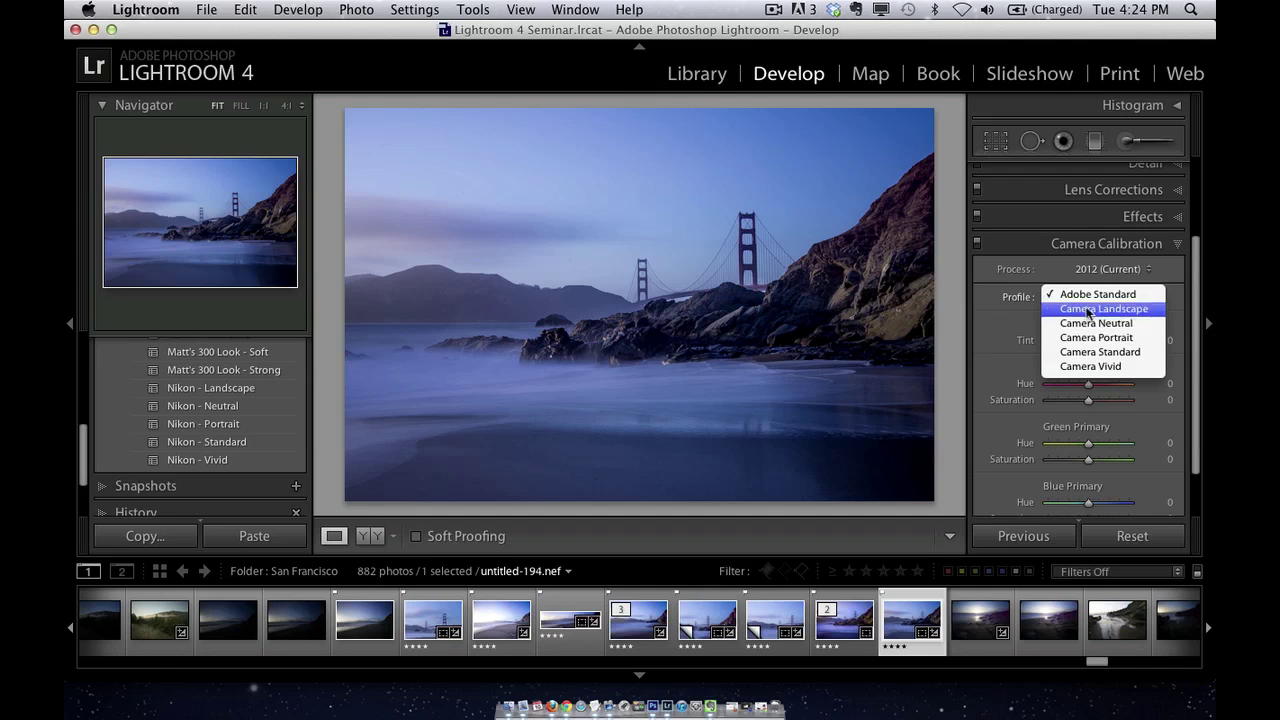
left_click(1092, 307)
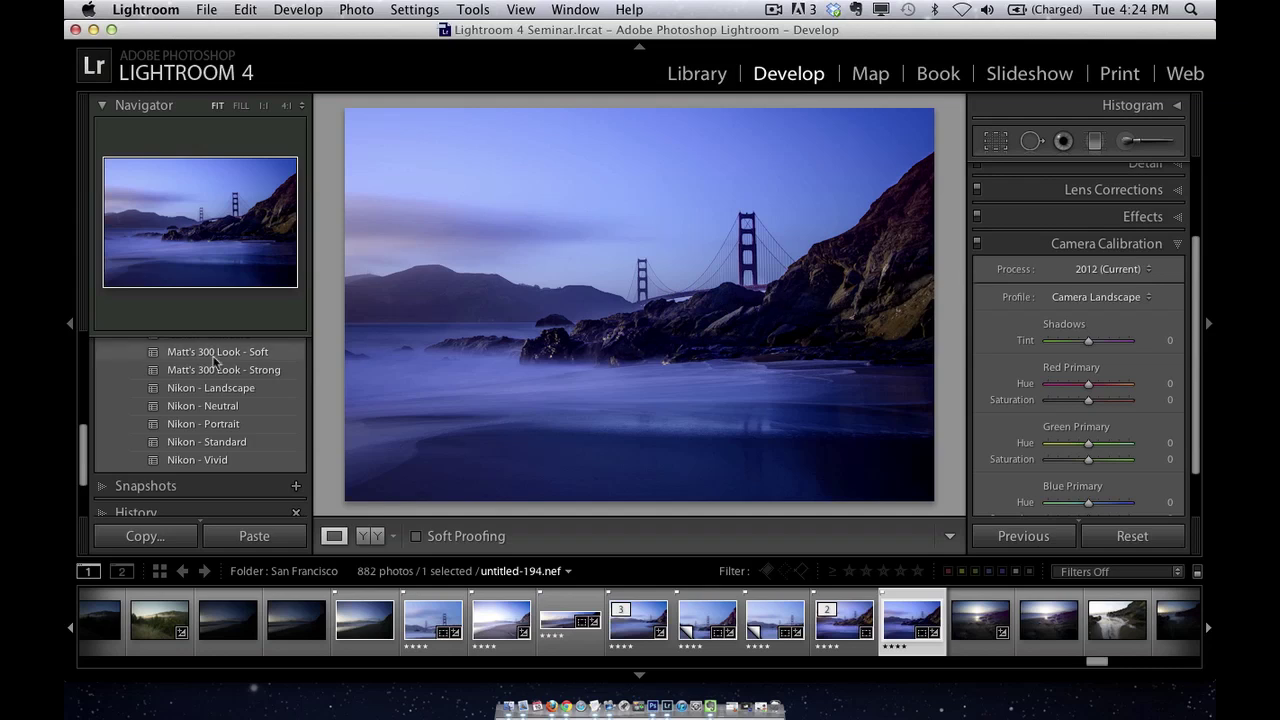
Try the Nikon - Landscape, Neutral, Portrait and Standard presets, finishing on Nikon - Vivid.
scroll(85, 455, "up", 2)
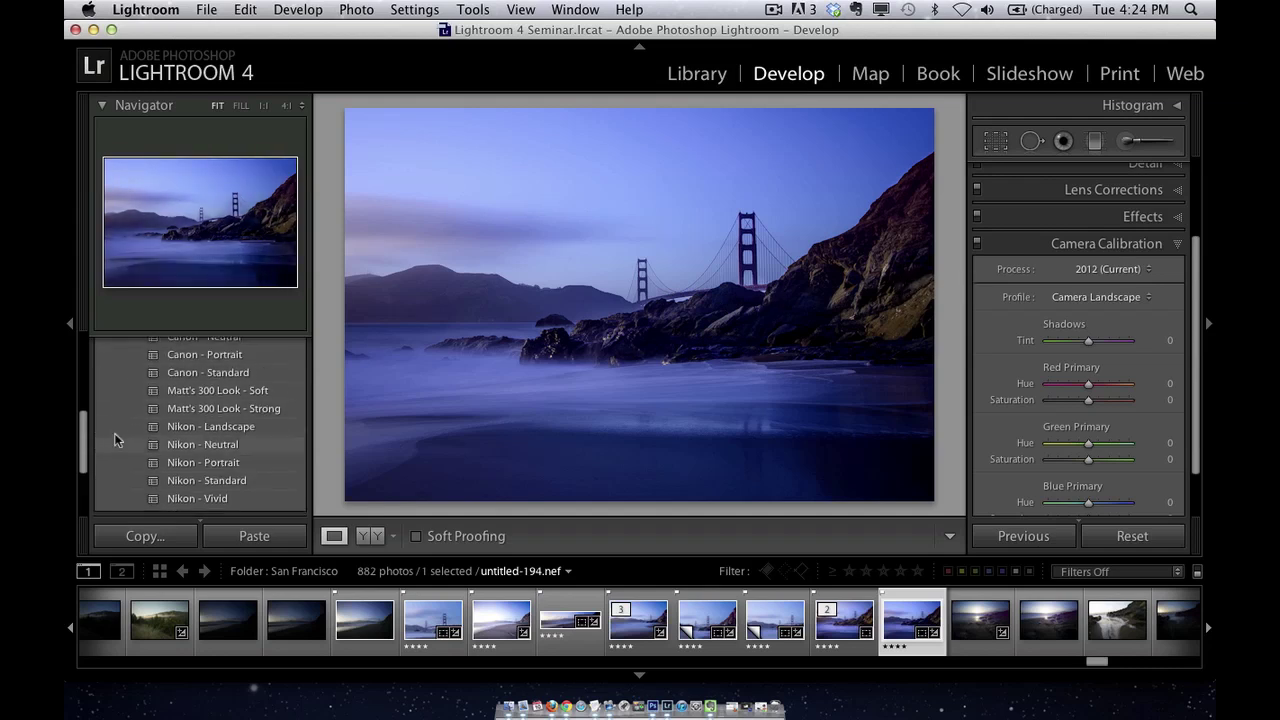
left_click(215, 432)
left_click(216, 446)
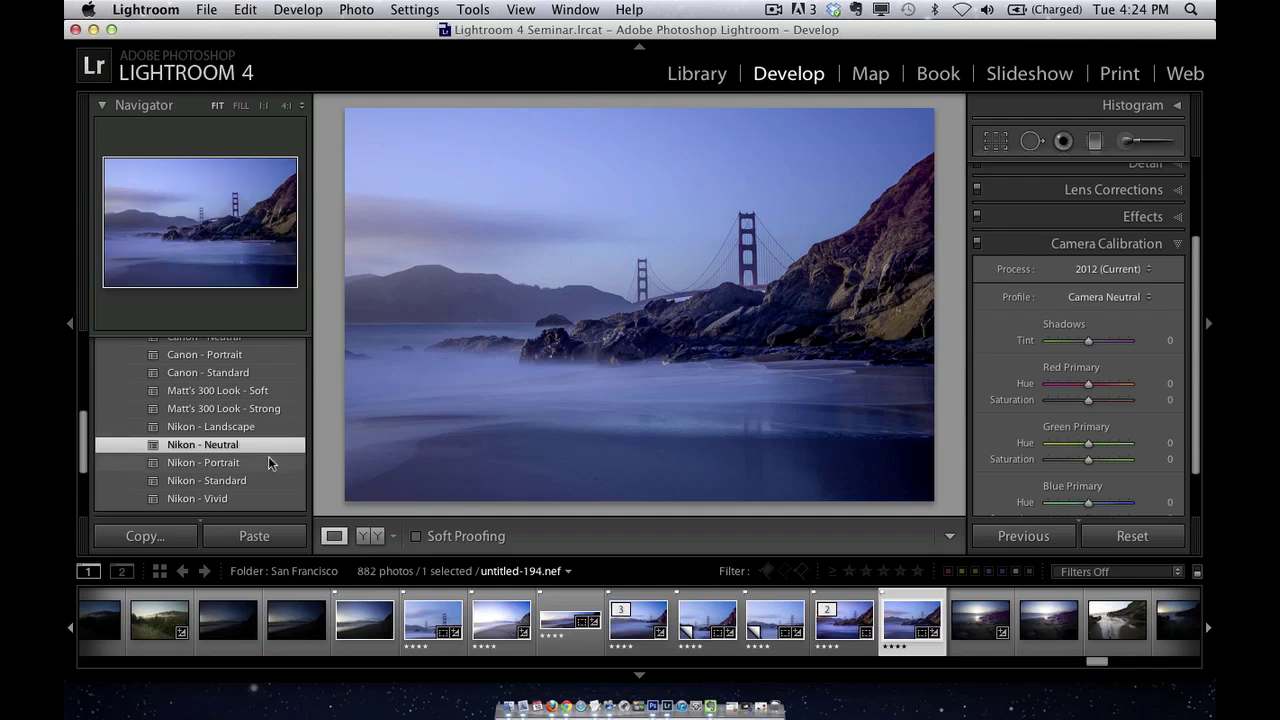
left_click(267, 461)
left_click(249, 480)
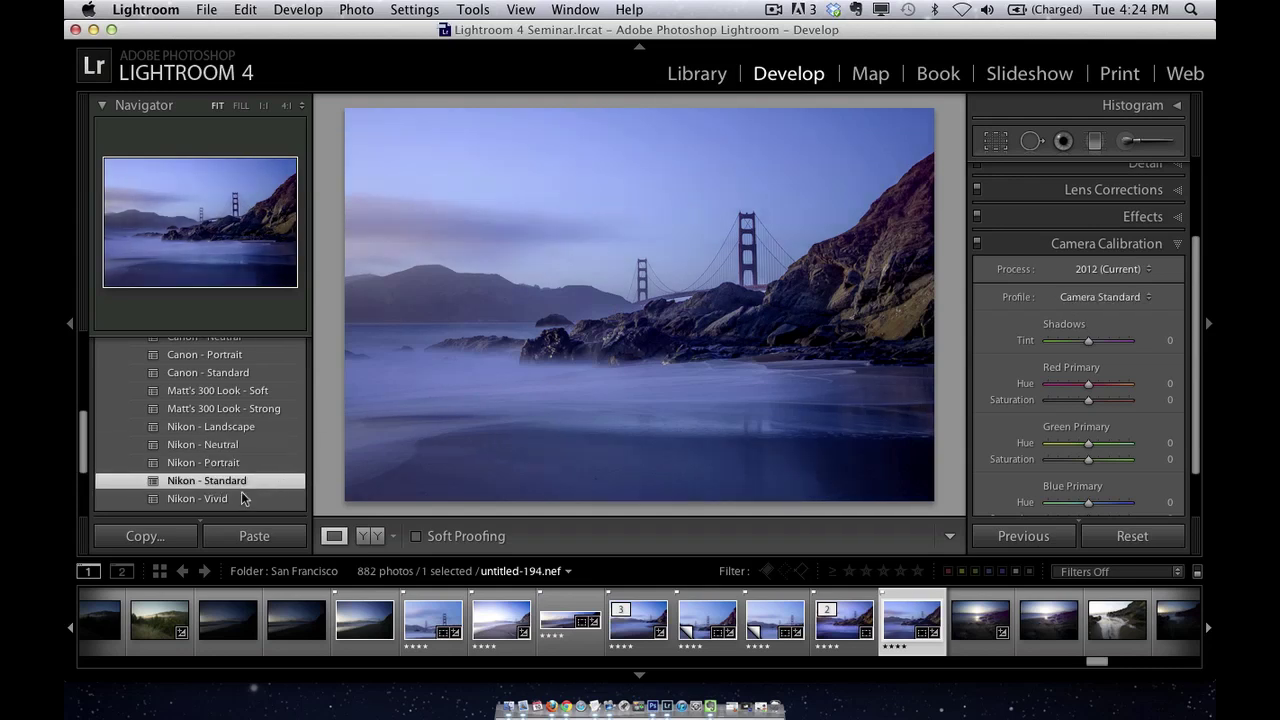
left_click(246, 497)
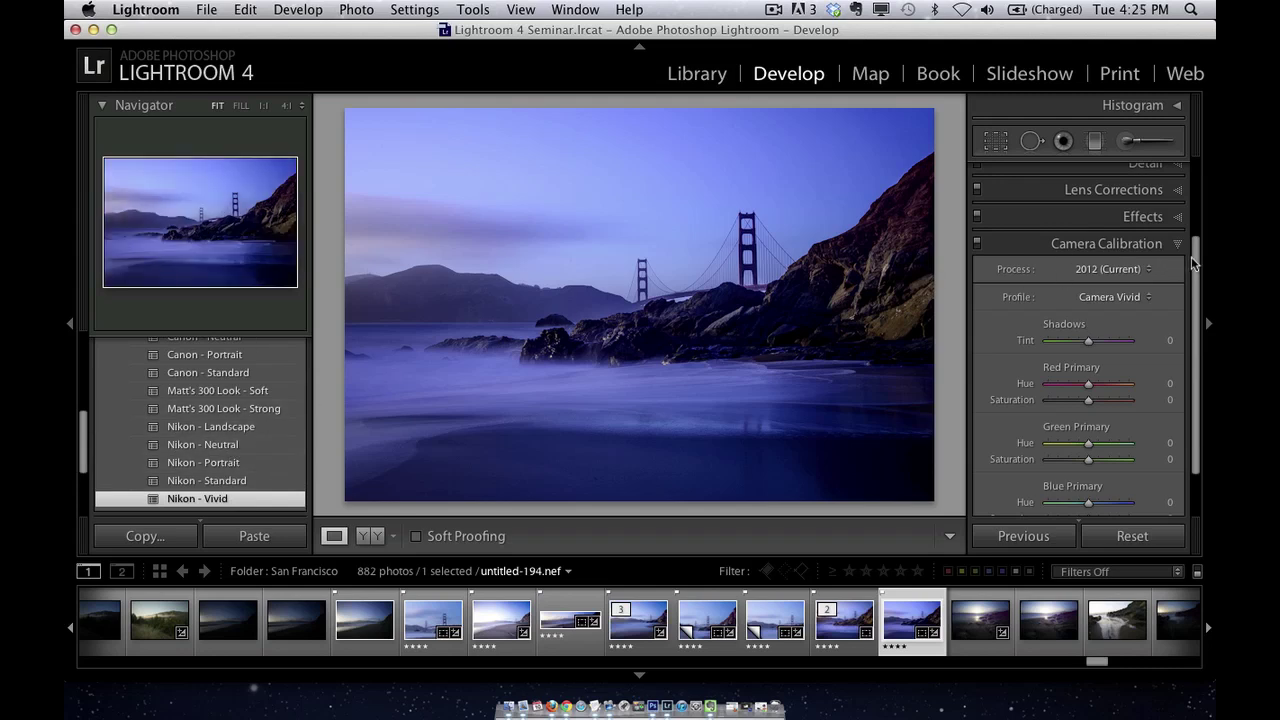
Review the Basic panel's white balance presets, leaving WB at Custom (Temp 5607, Tint +41).
scroll(1192, 263, "up", 5)
left_click(1148, 172)
left_click(1113, 226)
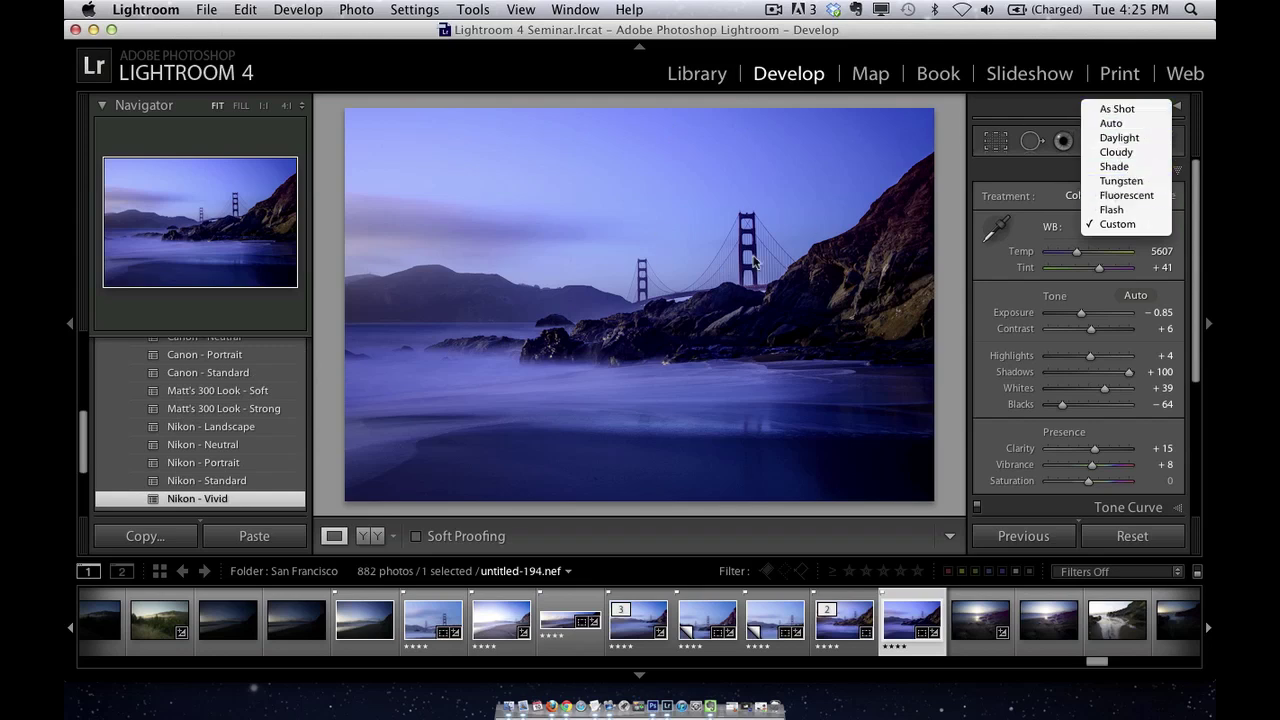
left_click(1050, 227)
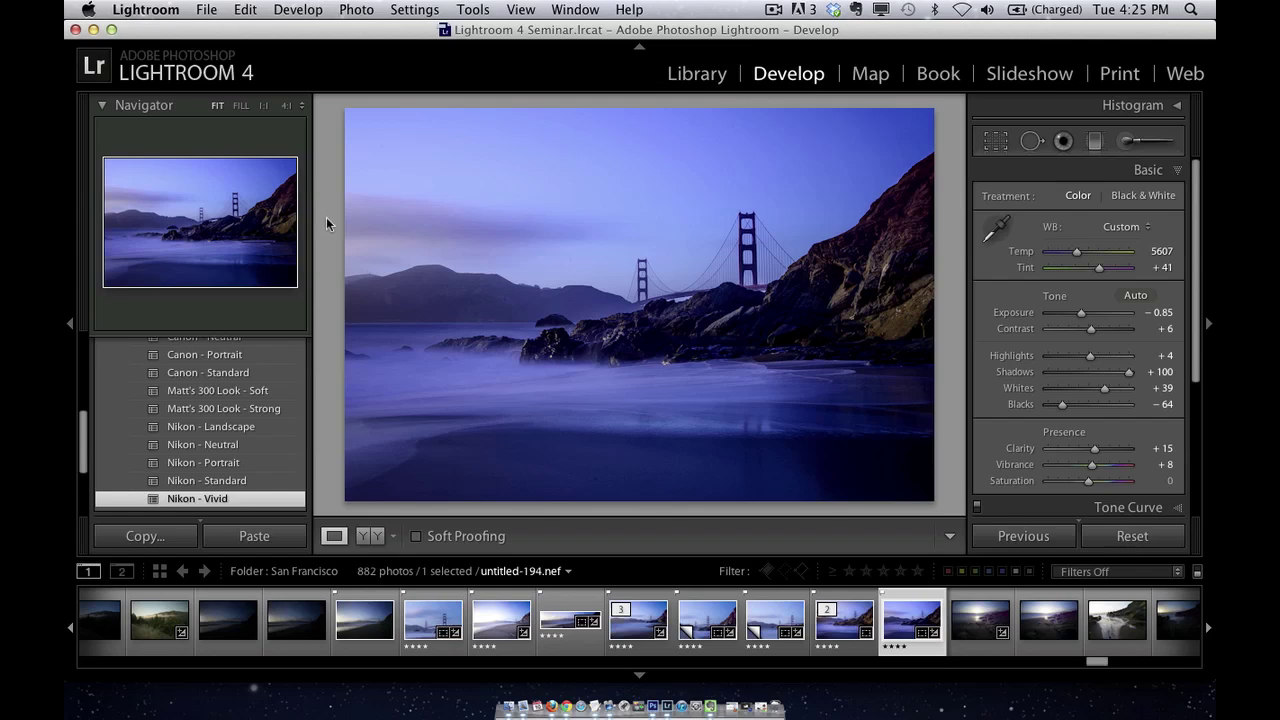
Bring up Import, set Develop Settings to the Nikon - Landscape user preset, then cancel.
left_click(206, 9)
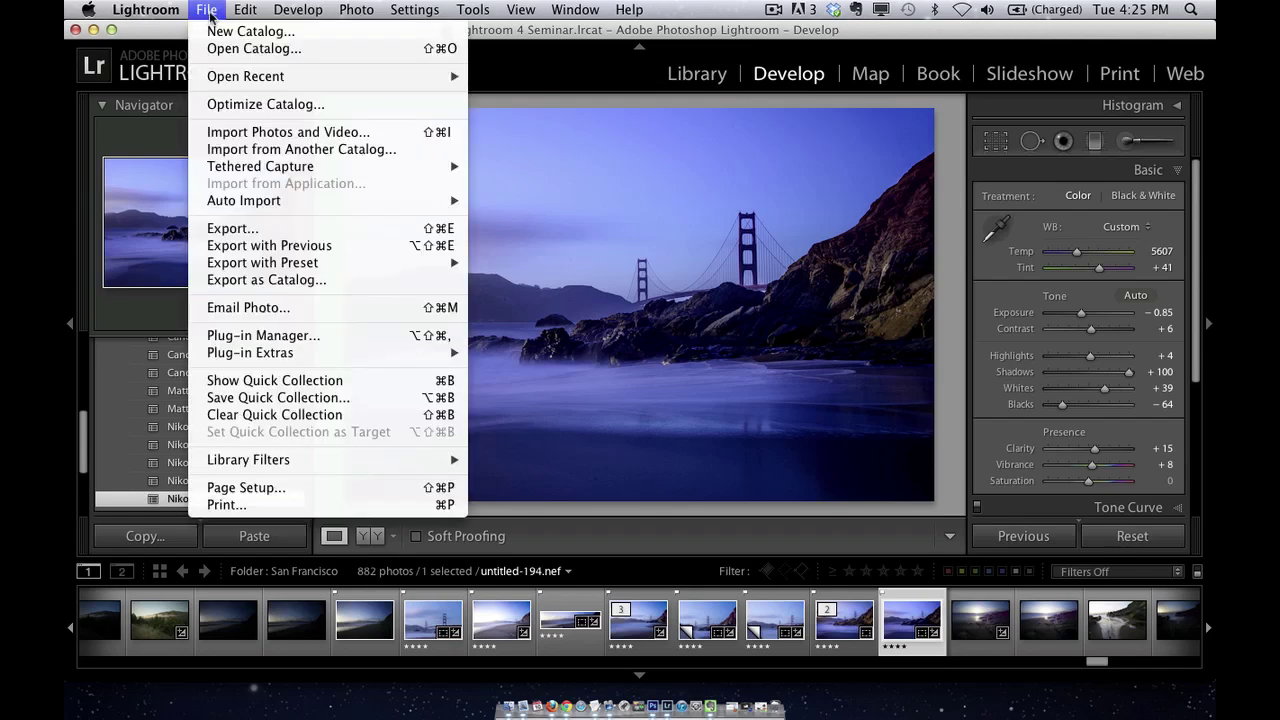
left_click(243, 134)
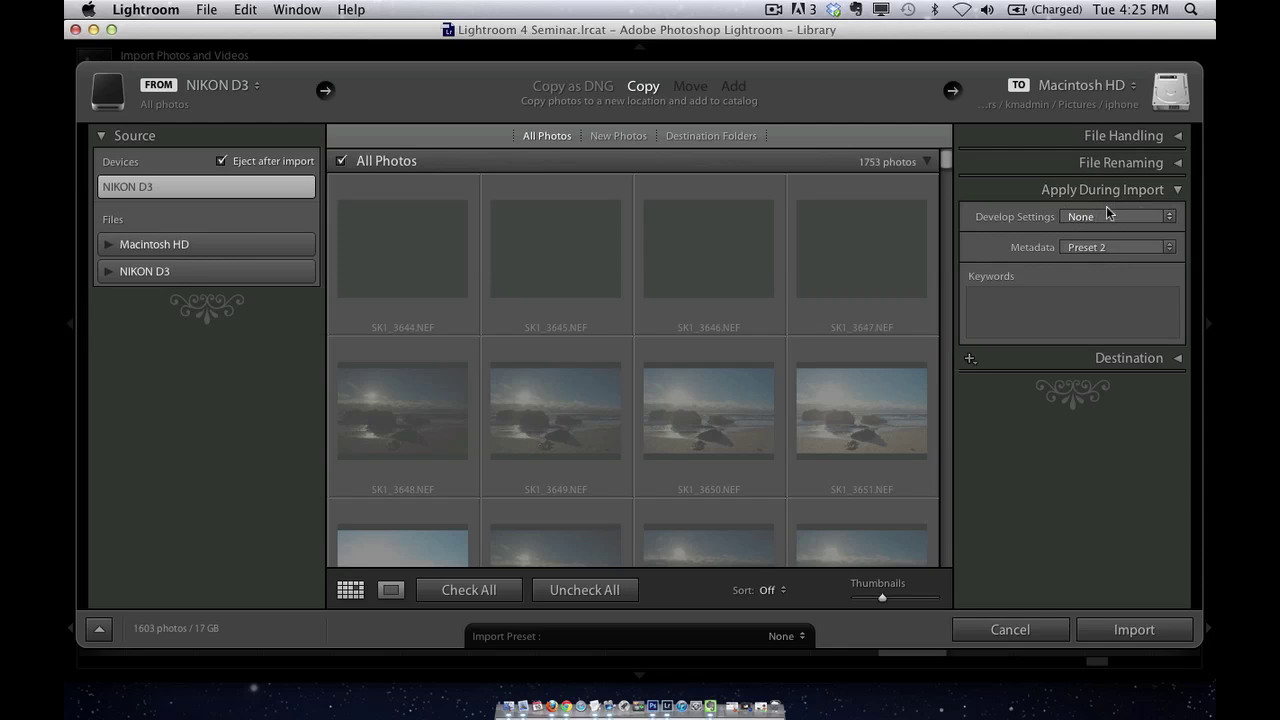
left_click(1099, 212)
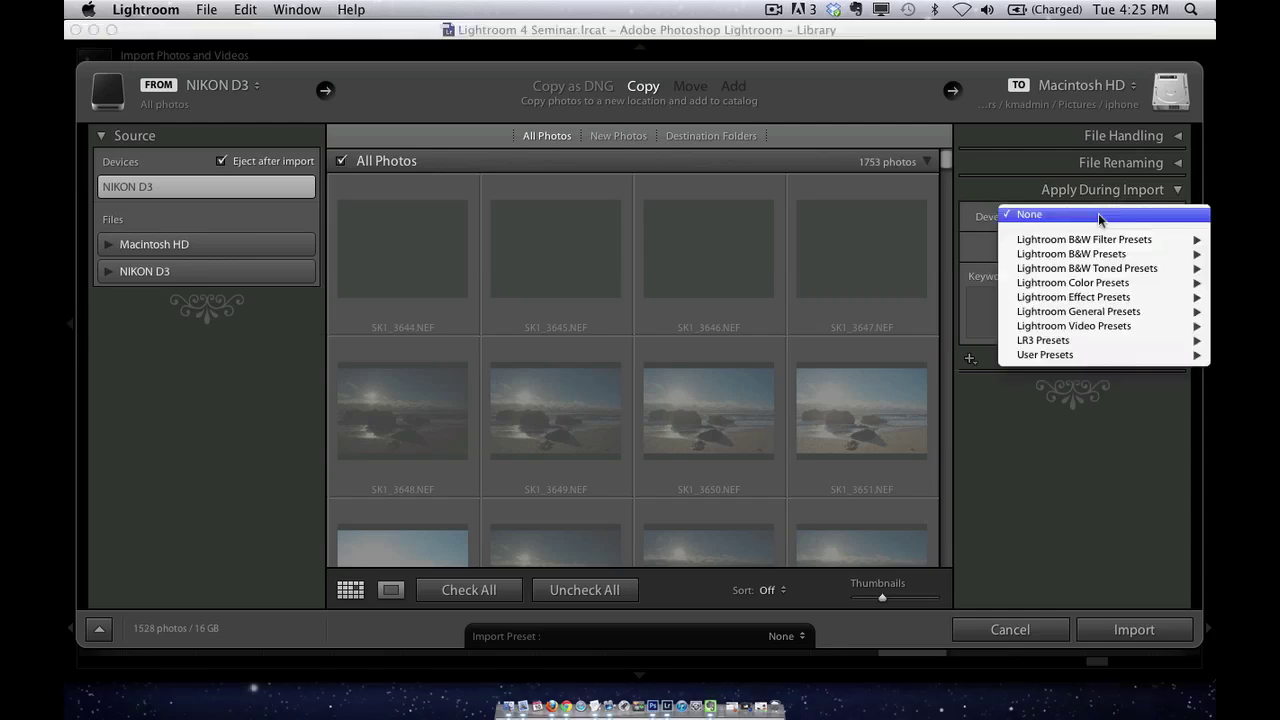
mouse_move(1065, 356)
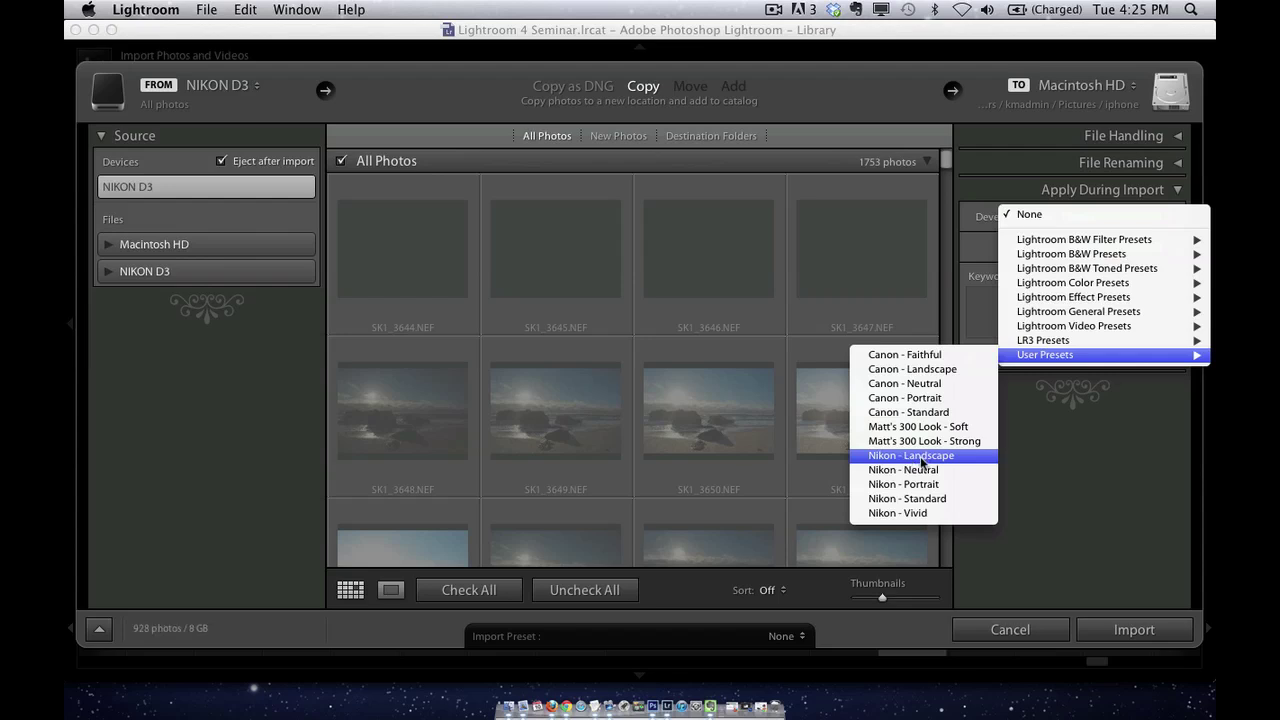
left_click(920, 458)
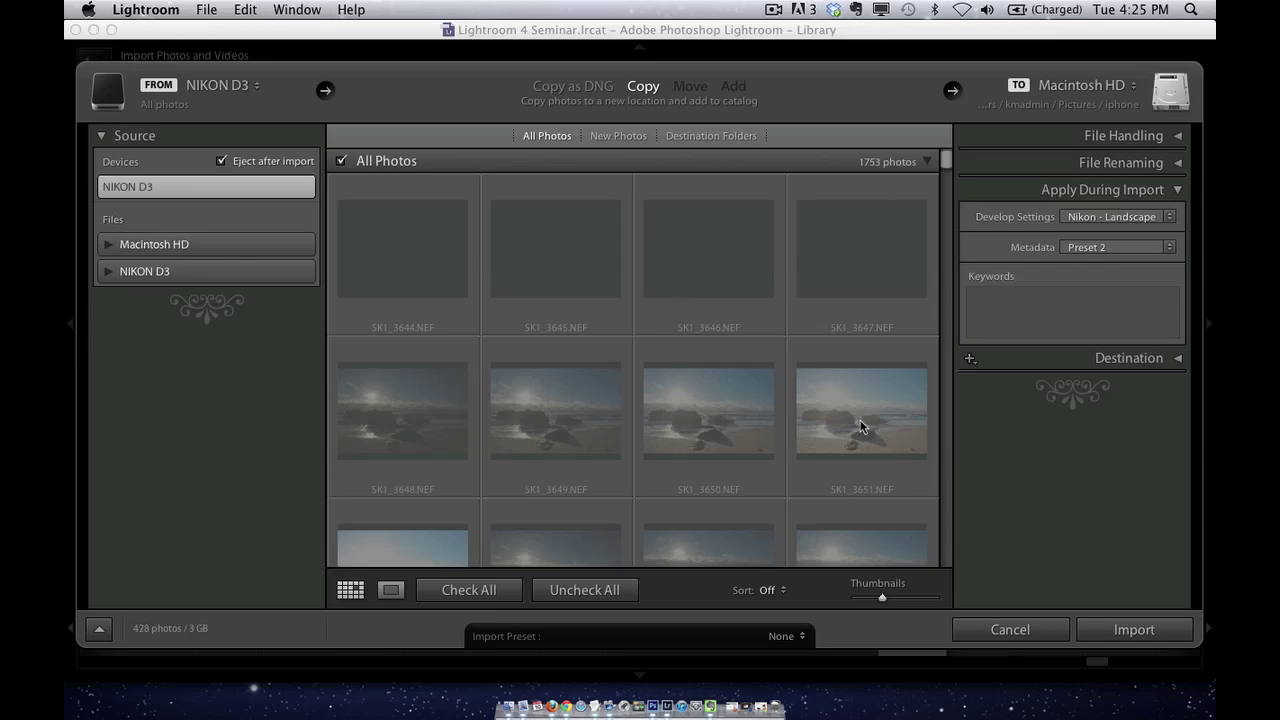
left_click(990, 626)
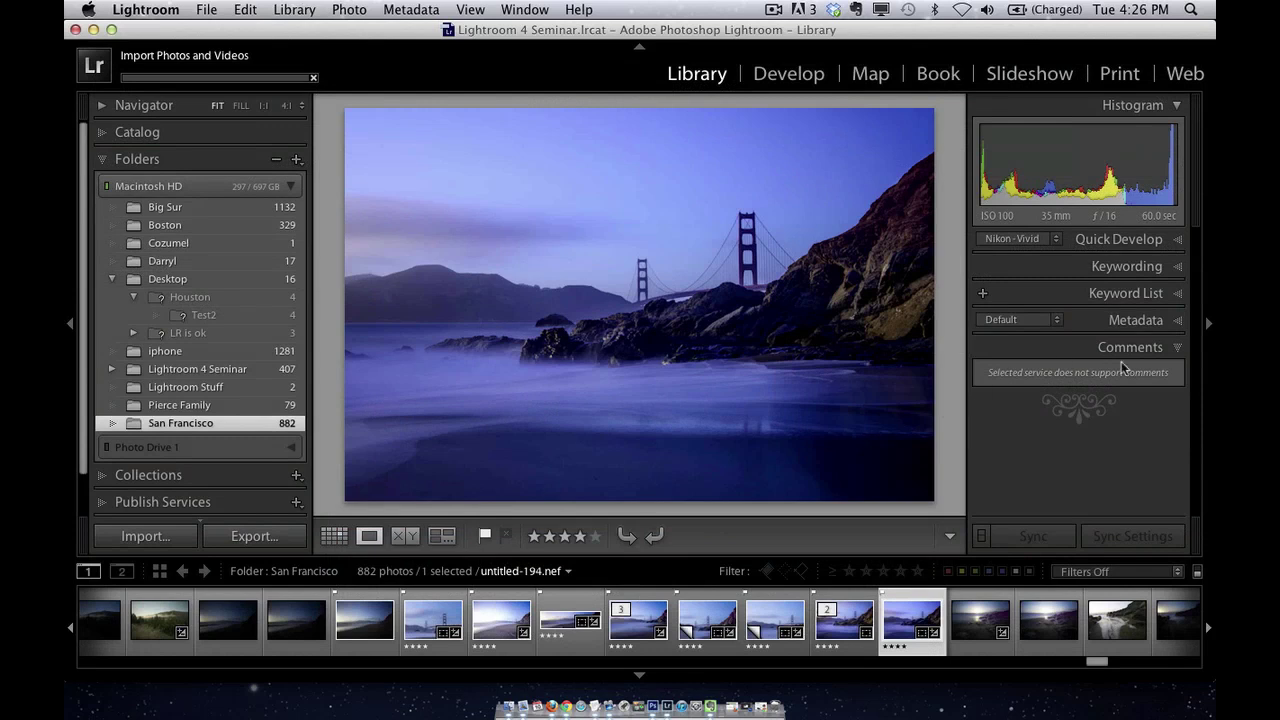
In Develop, confirm the Camera Calibration profile is Camera Vivid, then reopen Import Photos and Video.
left_click(800, 83)
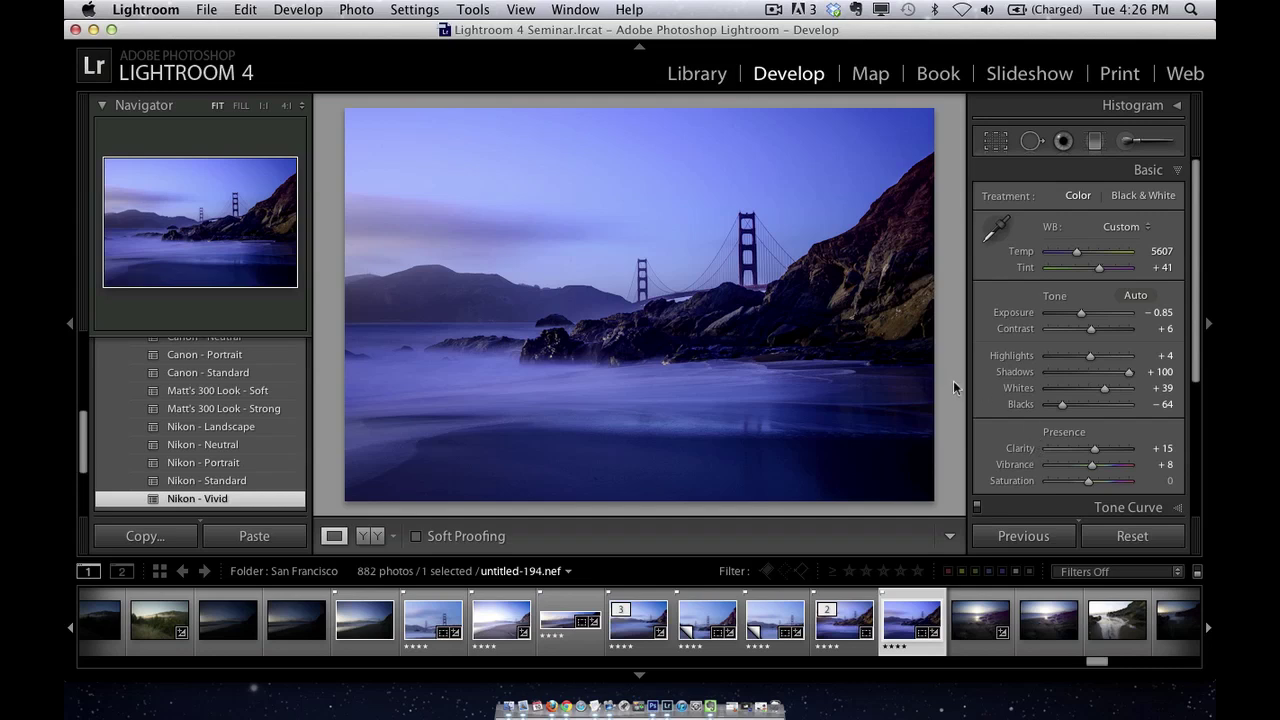
scroll(1196, 338, "down", 5)
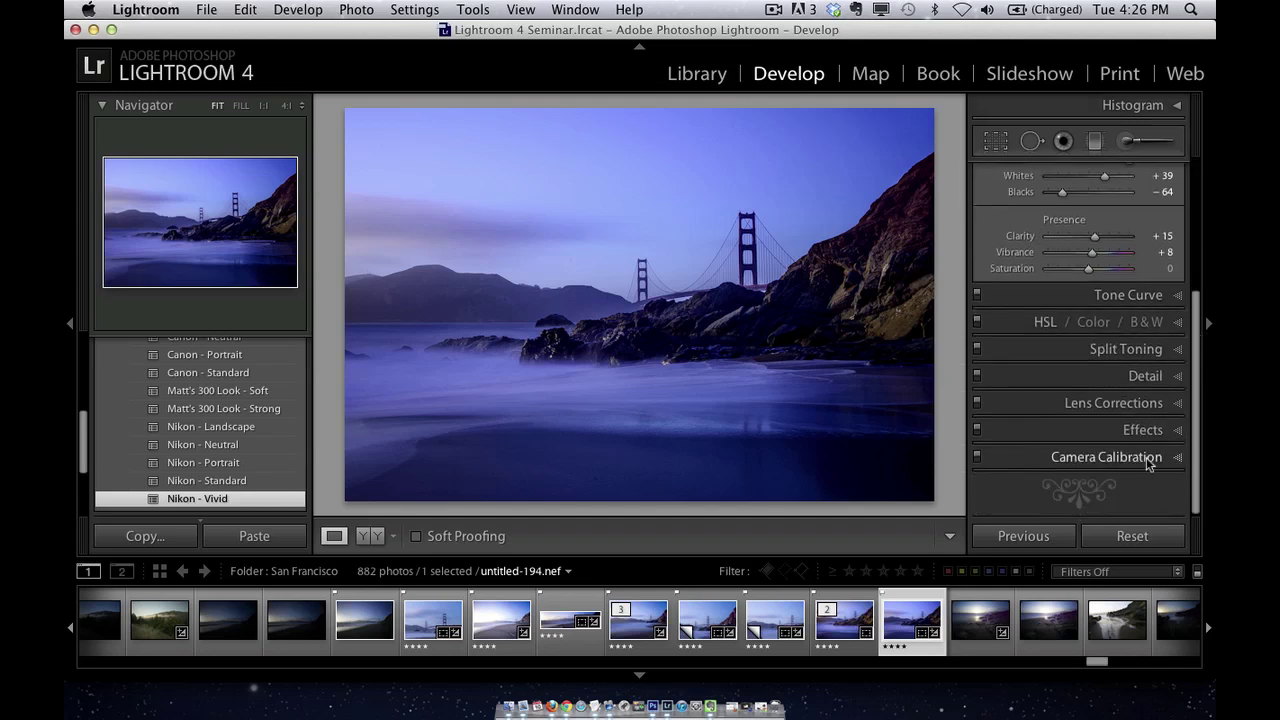
left_click(1109, 457)
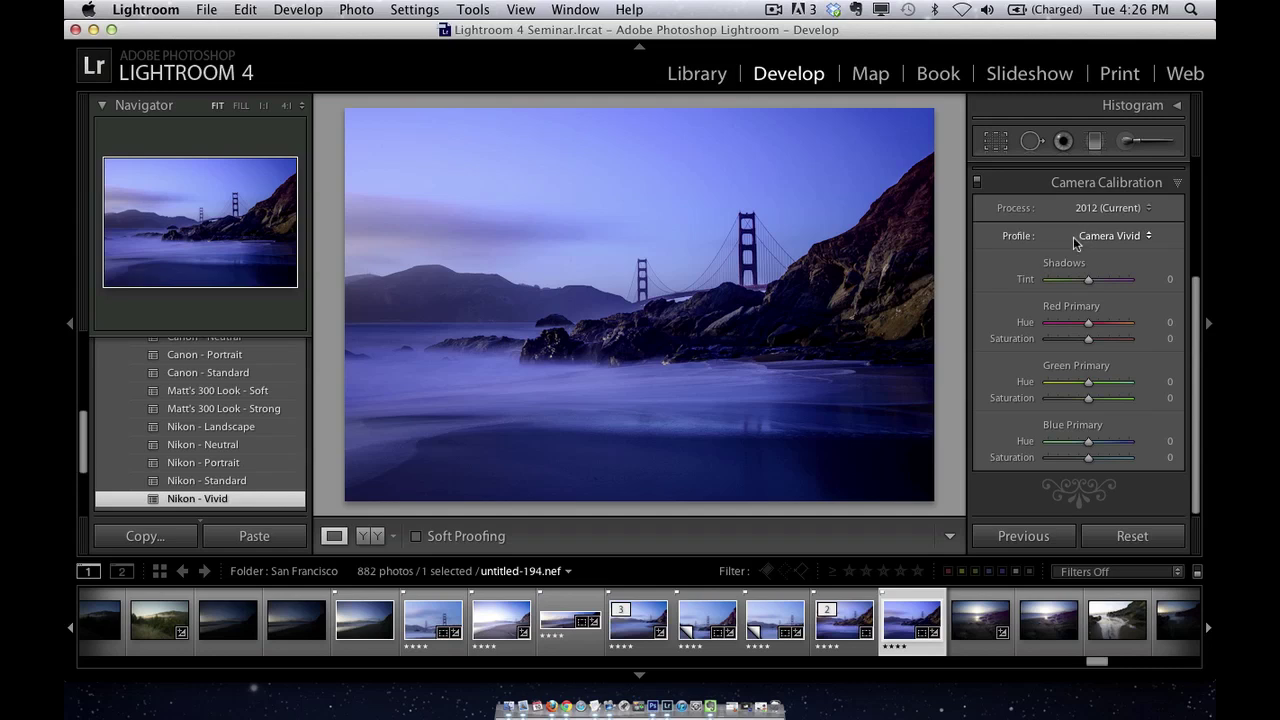
left_click(1104, 238)
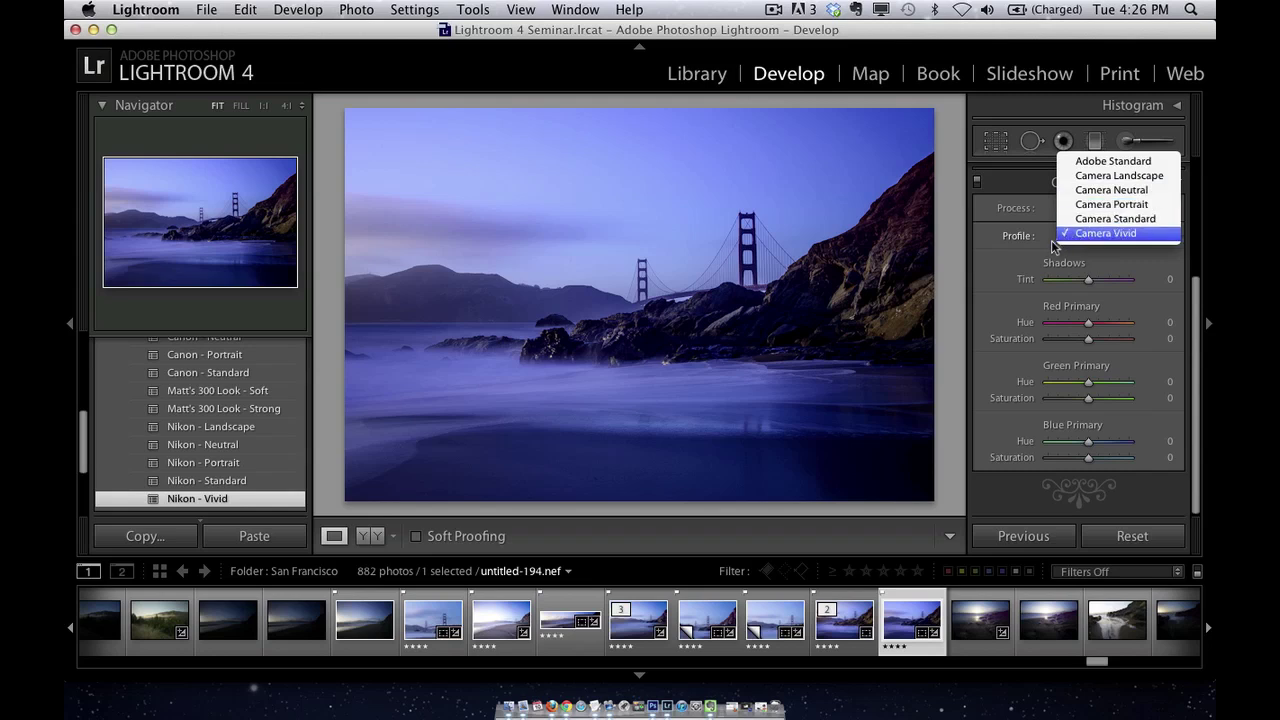
left_click(974, 274)
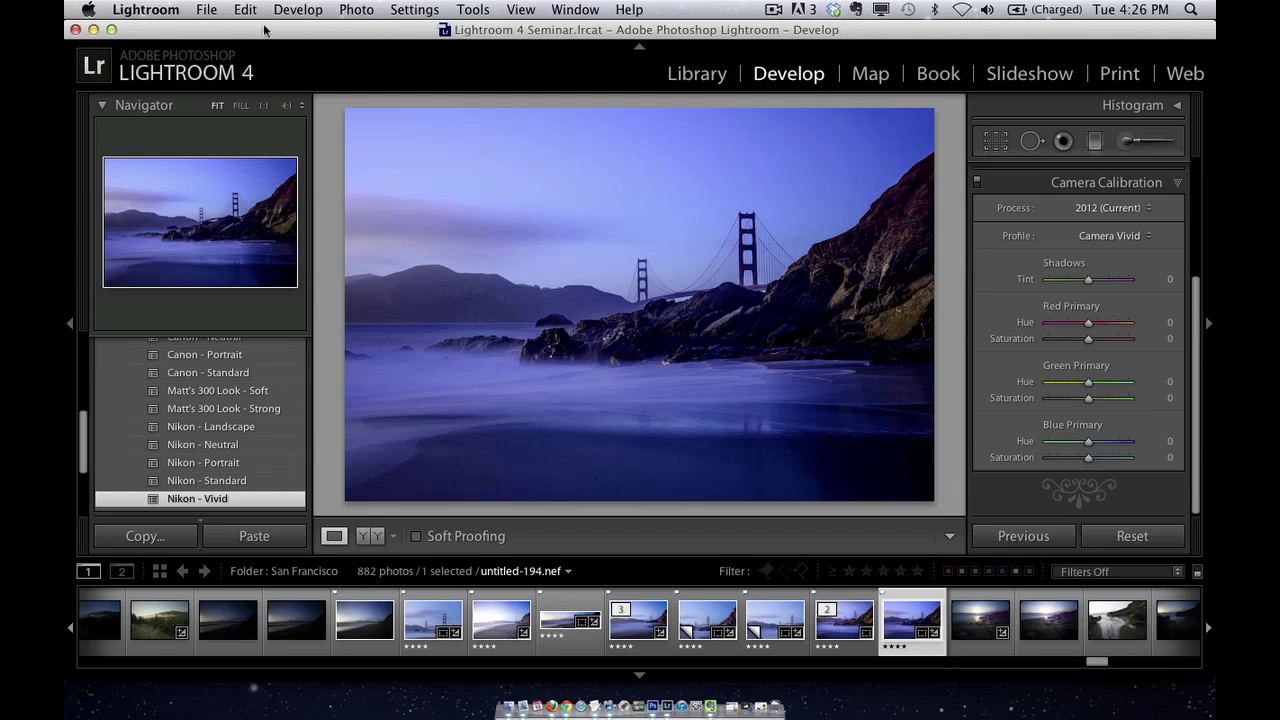
left_click(216, 12)
left_click(245, 140)
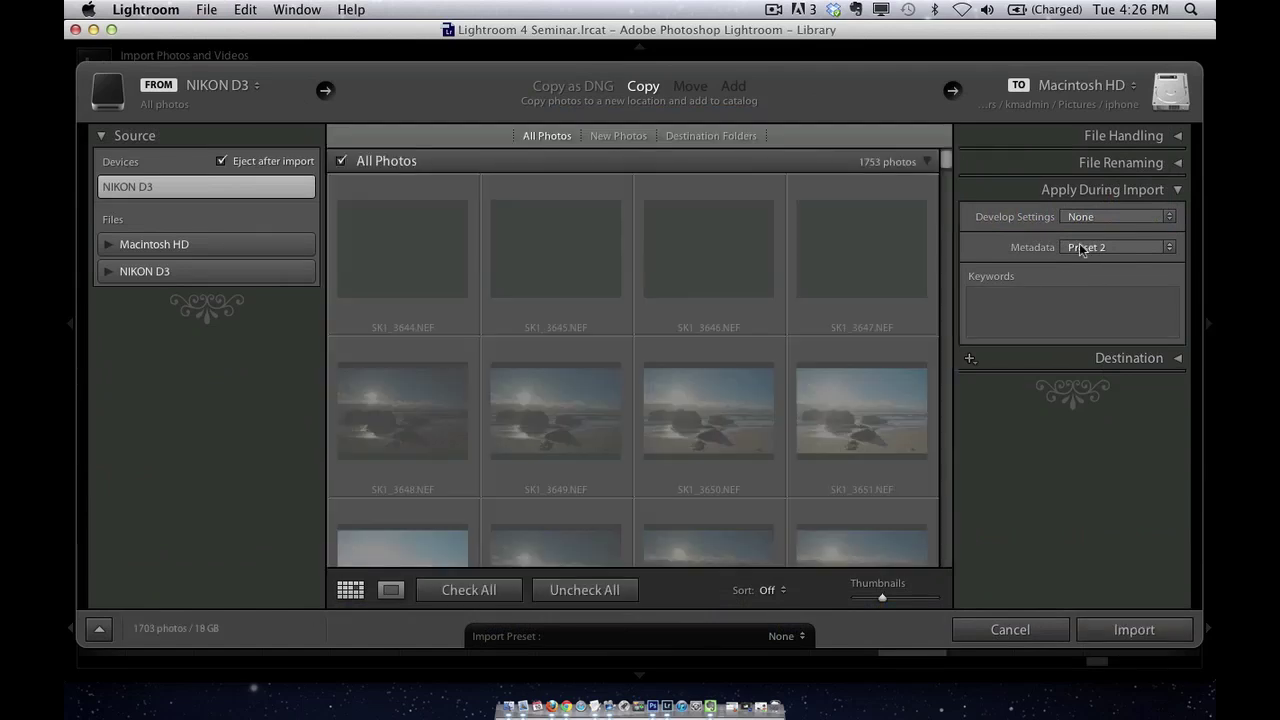
Leave the import Develop Settings at None and cancel the import, returning to the Library.
left_click(1090, 217)
mouse_move(1068, 356)
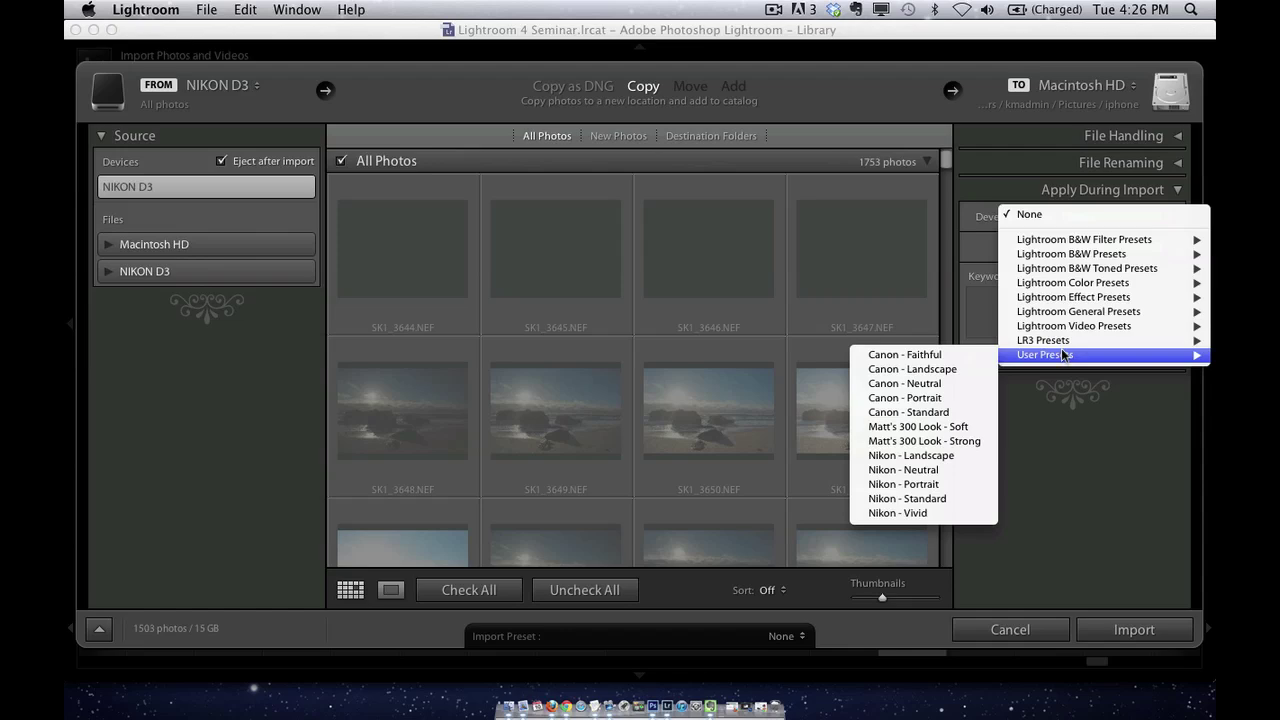
left_click(1073, 550)
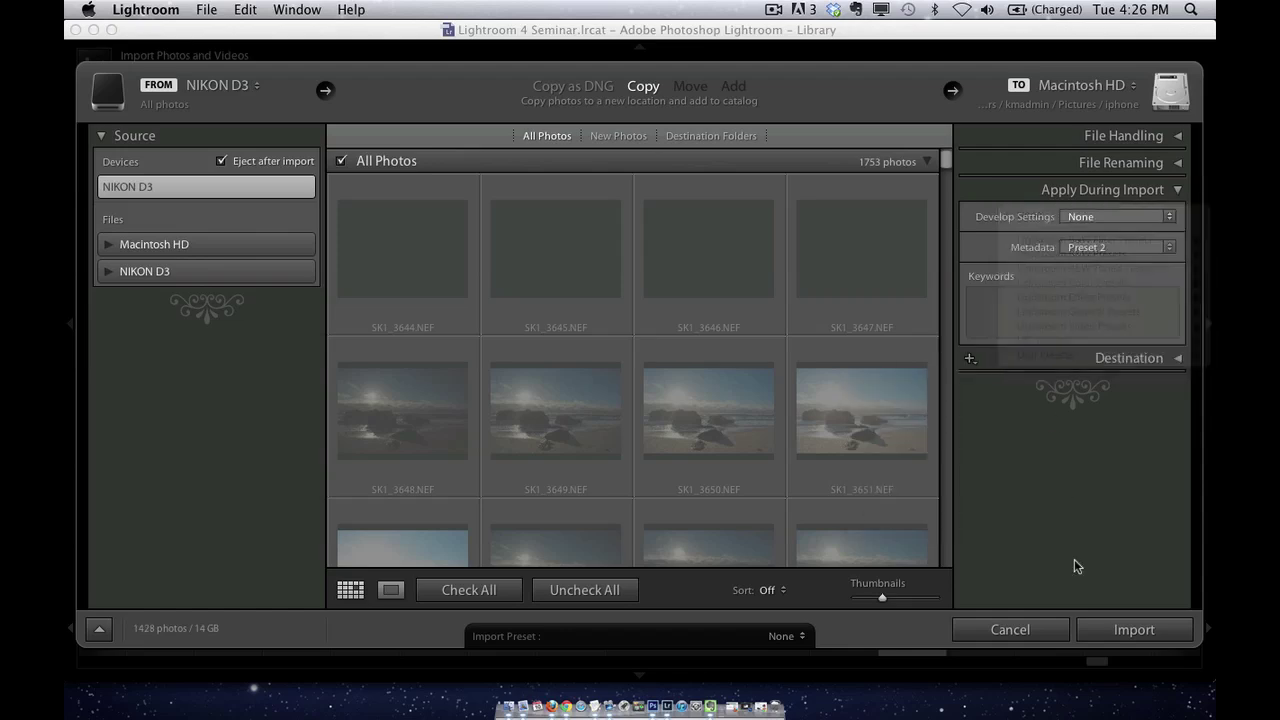
left_click(1010, 630)
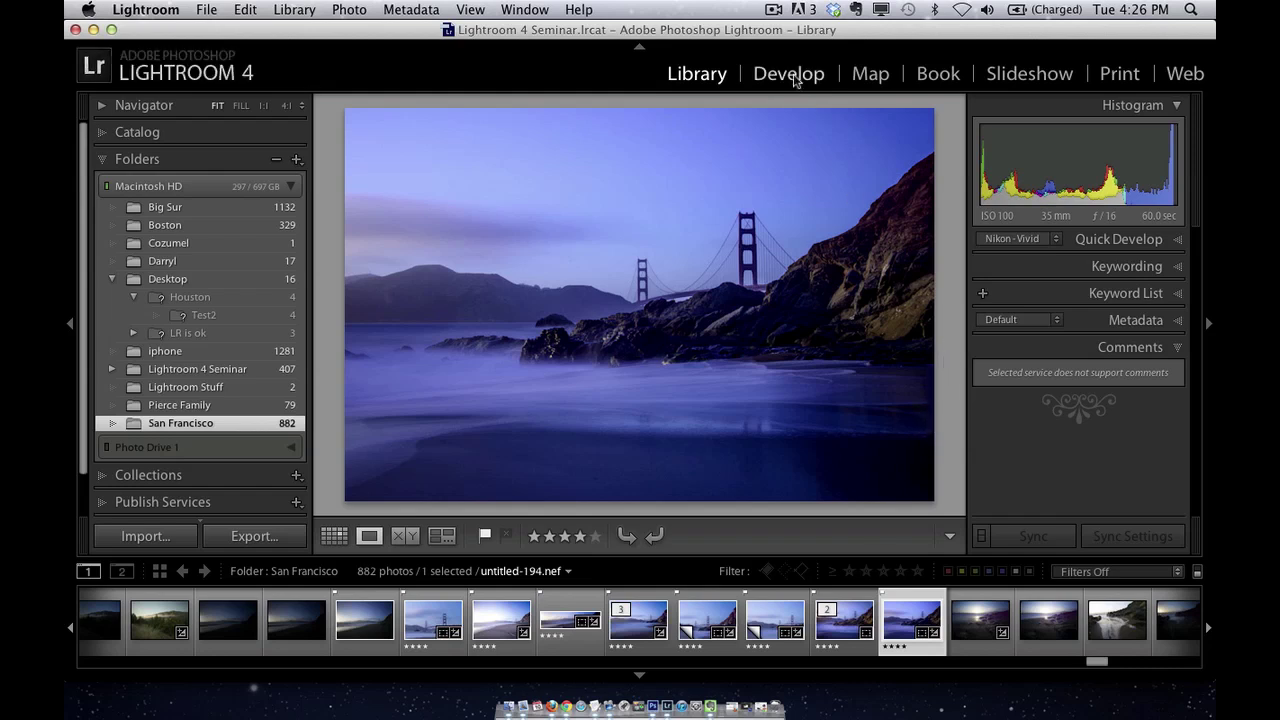
Show the Golden Gate photo in the Develop module, then switch to Google Chrome.
left_click(790, 75)
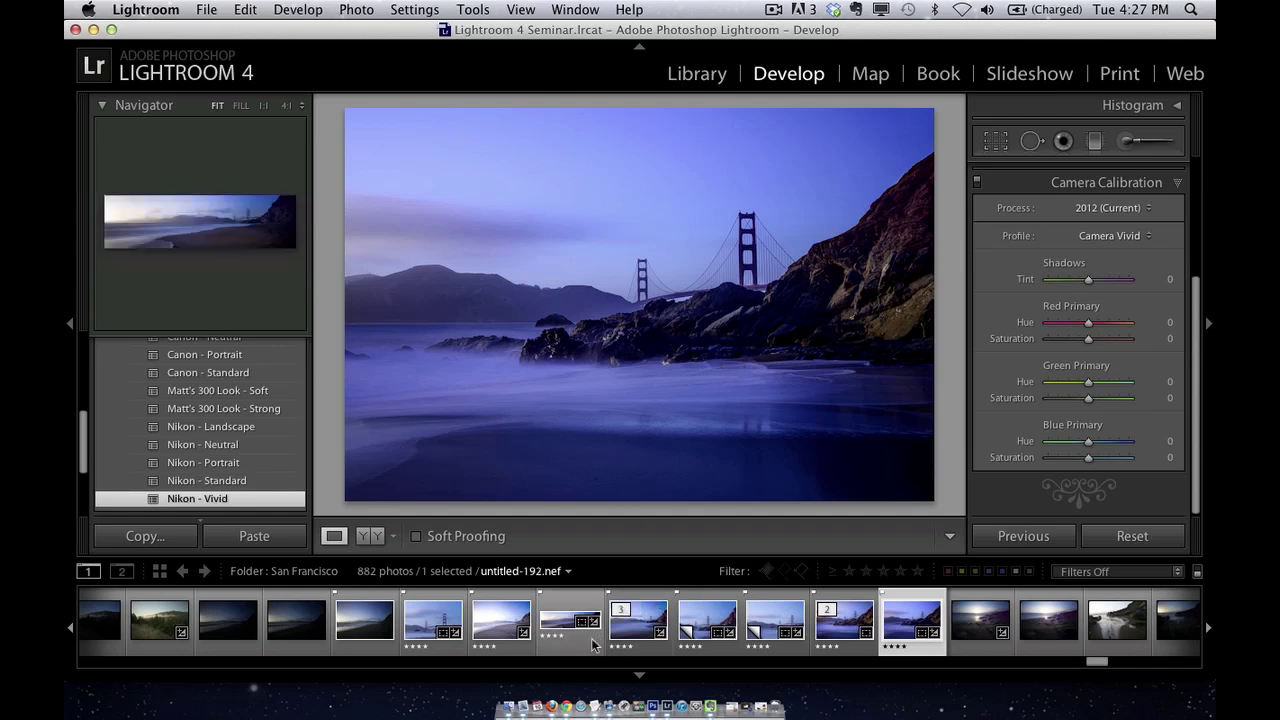
left_click(566, 706)
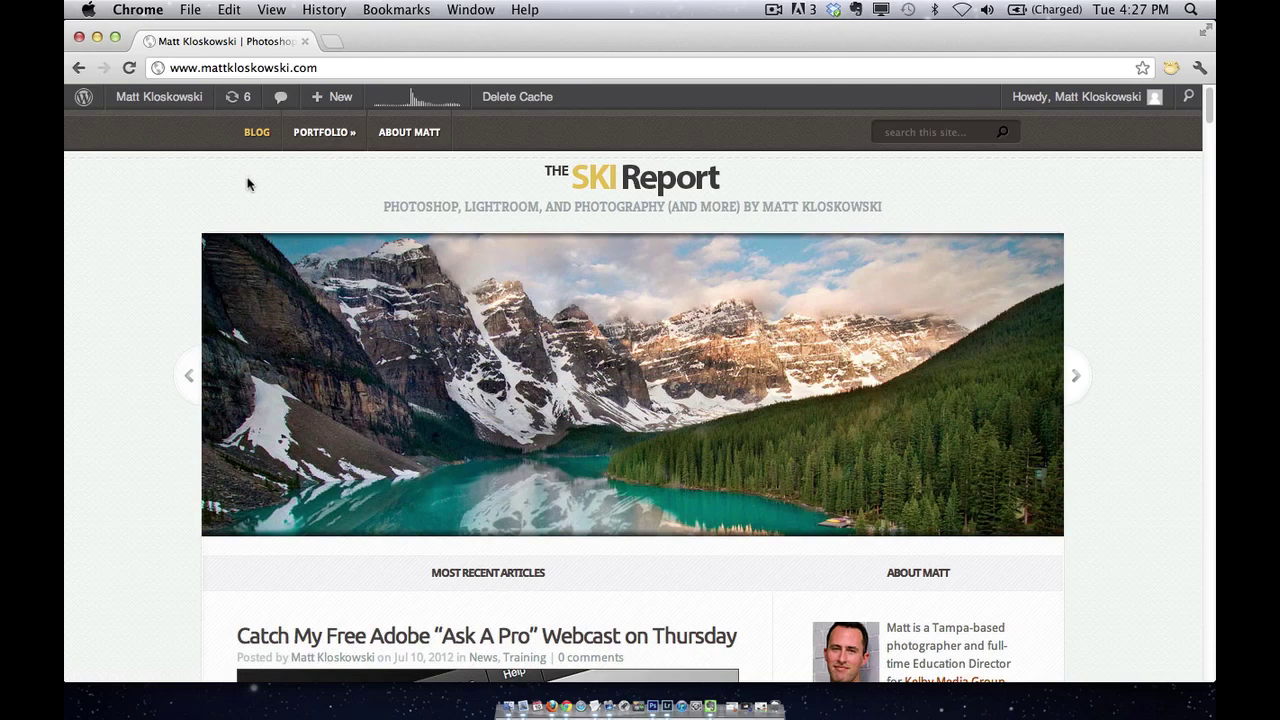
left_click(226, 68)
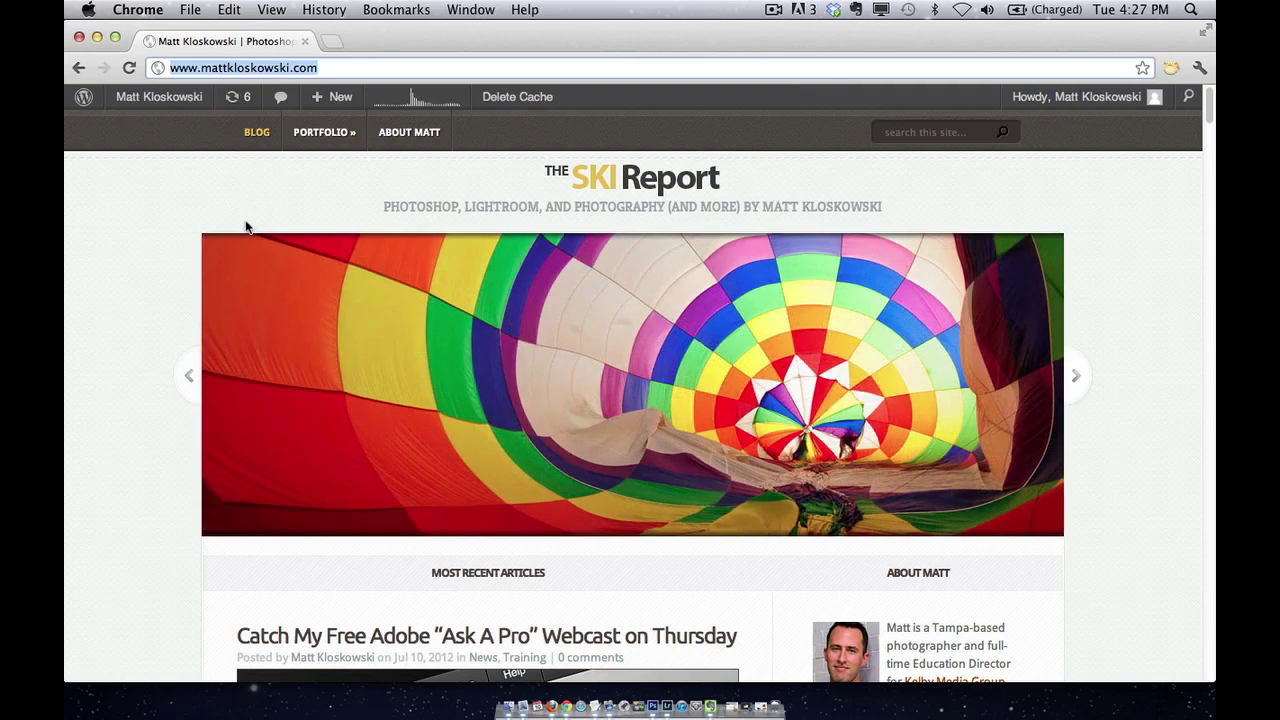